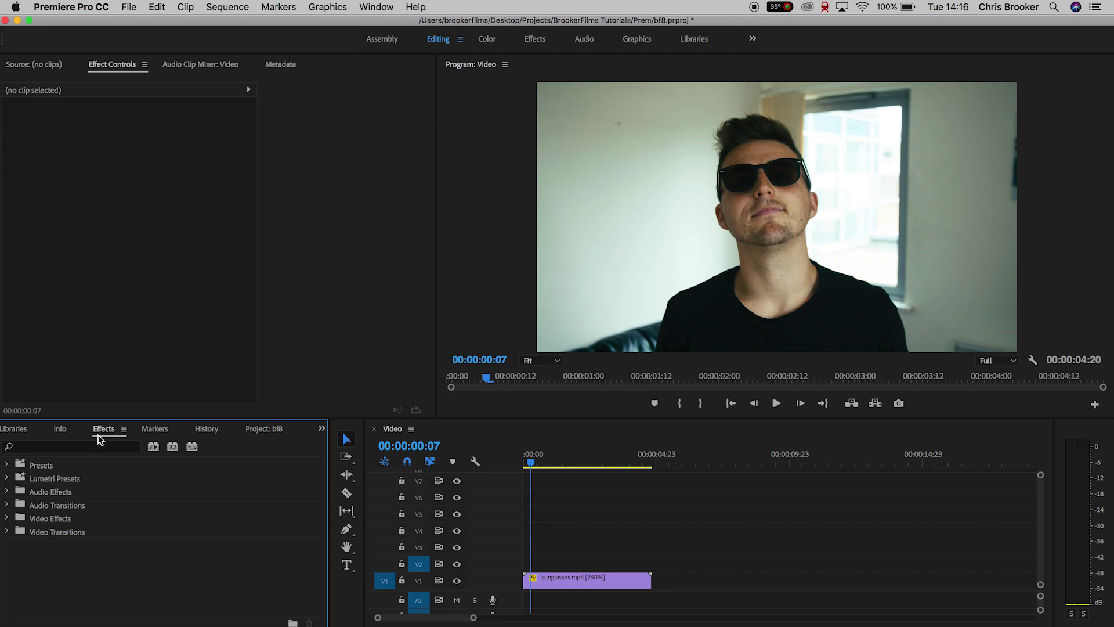
- Select the sunglasses.mp4 clip on V1 to view its Motion, Opacity and Time Remapping settings, and scrub to preview
left_click(83, 447)
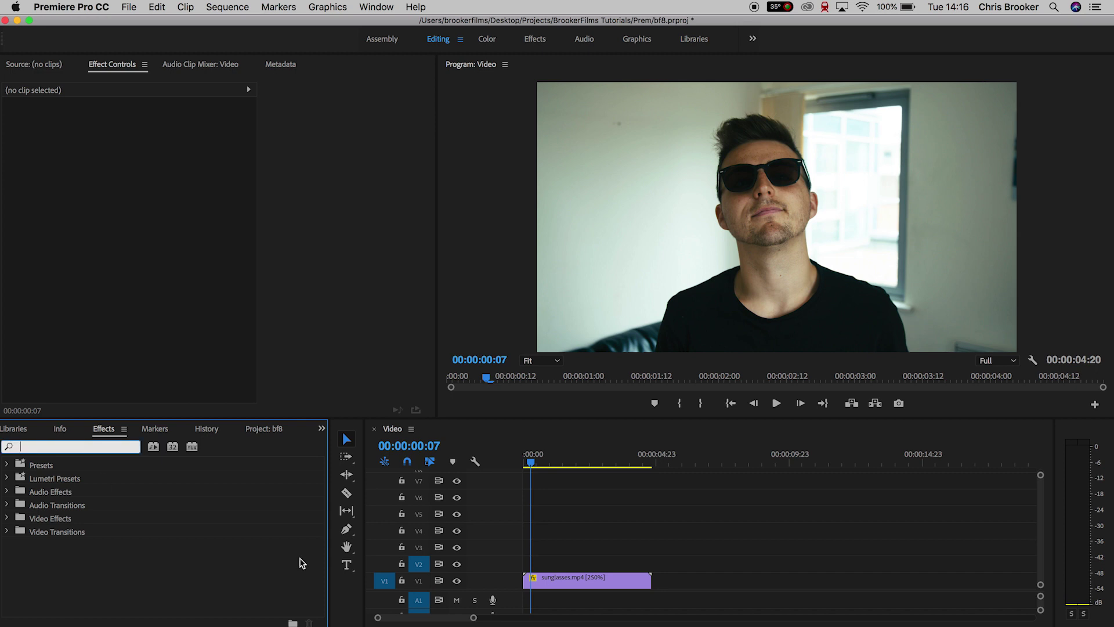
left_click(582, 582)
left_click_drag(543, 458, 544, 513)
left_click(590, 564)
left_click(572, 580)
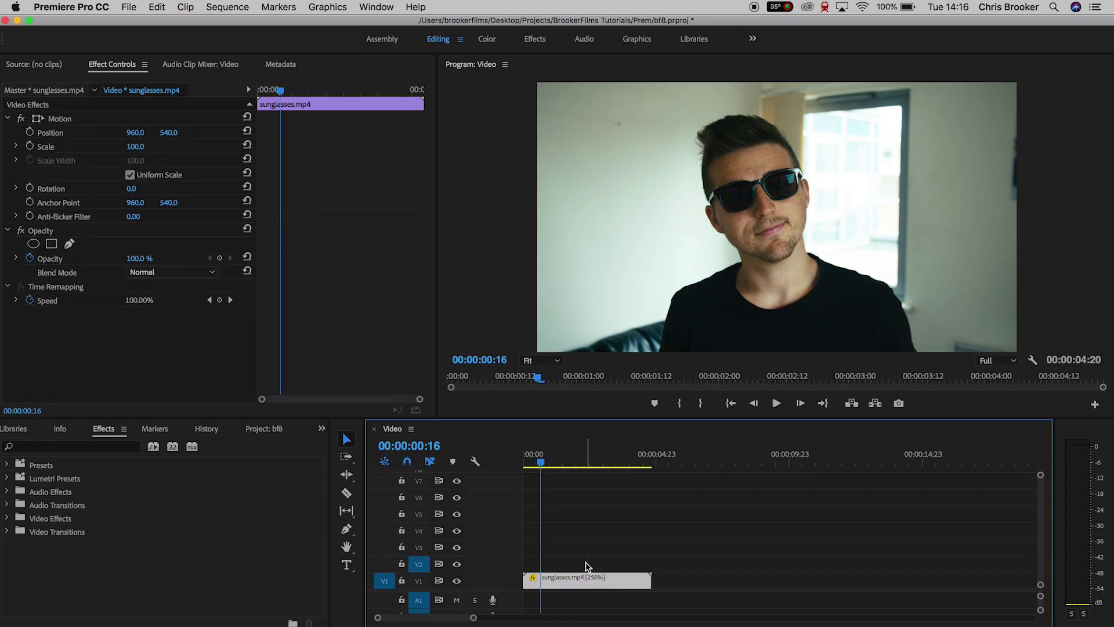
left_click(586, 561)
- Paste a copy of the sunglasses.mp4 clip and move it to the start, then delete it
left_click(569, 577)
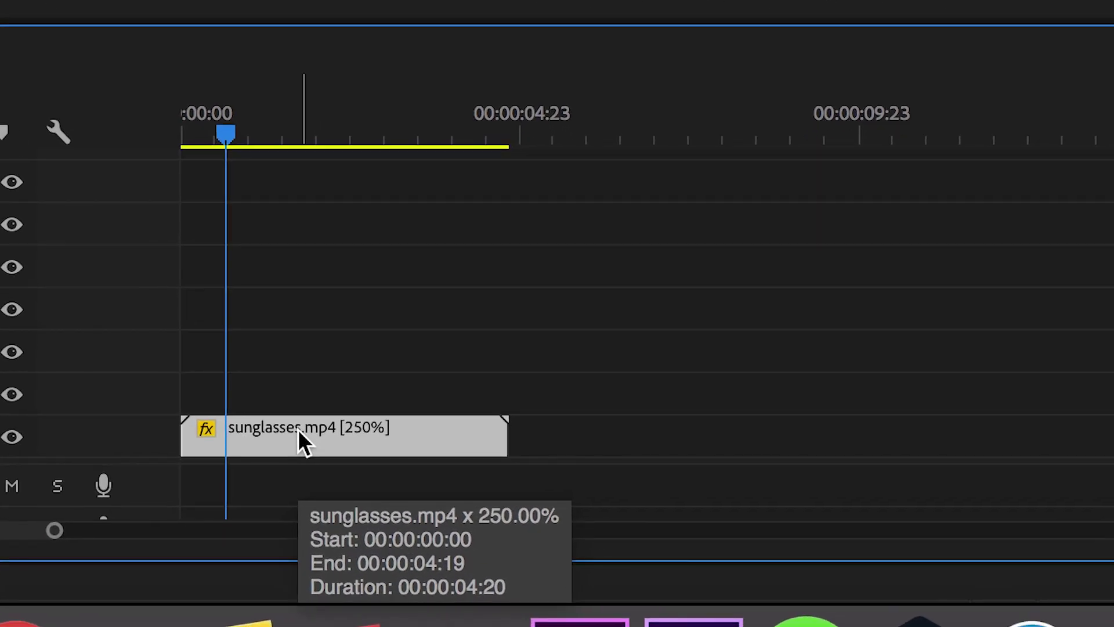
left_click(376, 374)
left_click(303, 431)
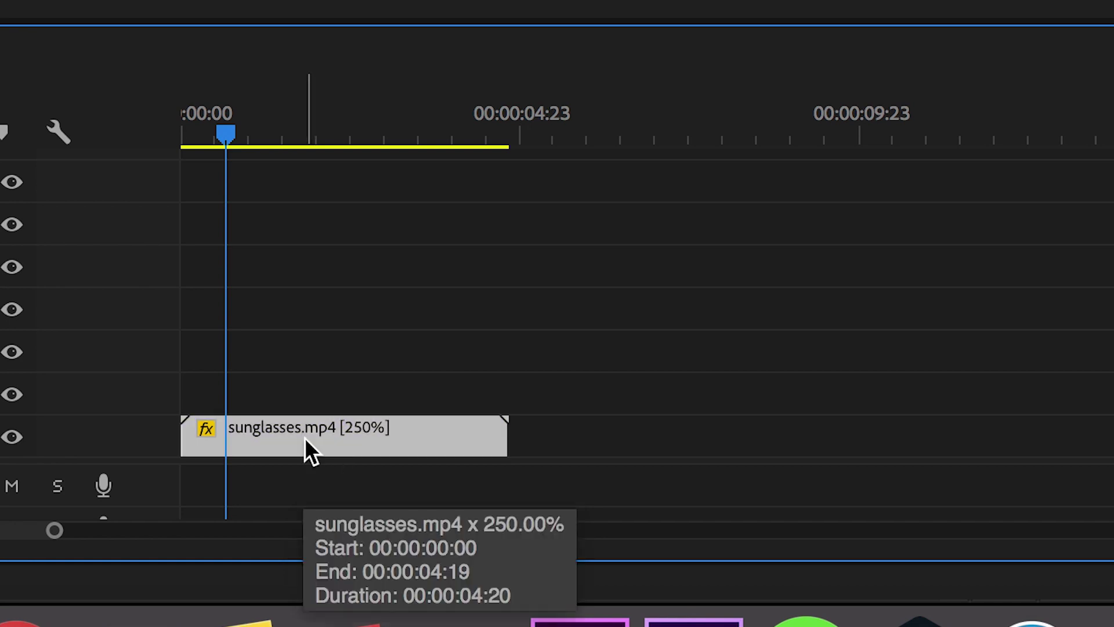
left_click_drag(289, 123, 685, 150)
key("ctrl+v")
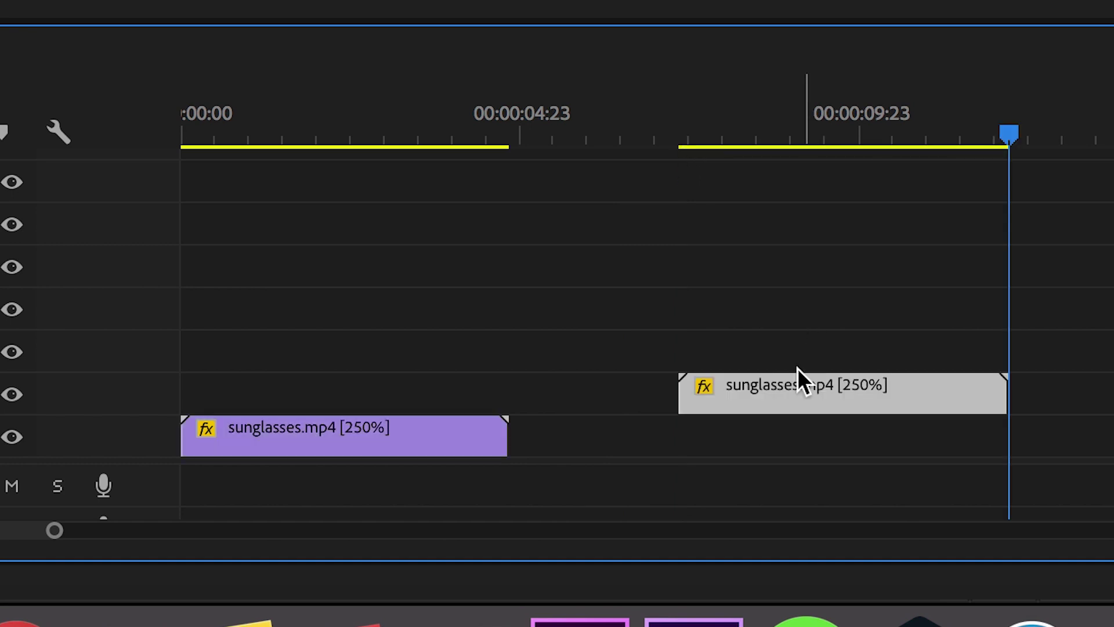
left_click_drag(726, 390, 231, 395)
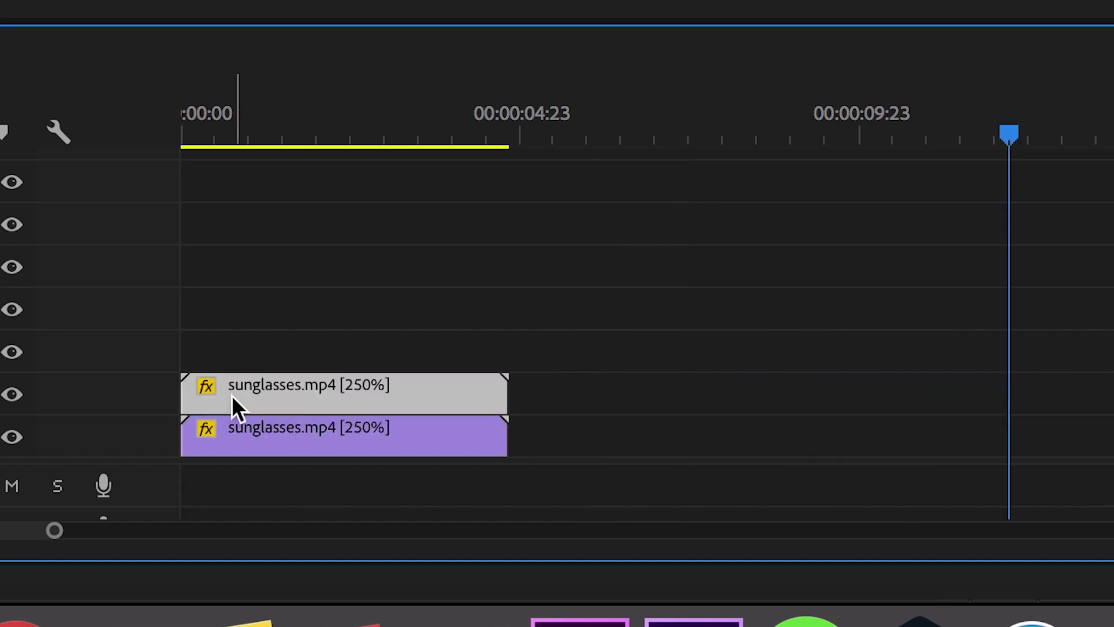
key("Delete")
- Alt-drag the V1 clip up onto V2 to duplicate it, aligned at the start
left_click(331, 429)
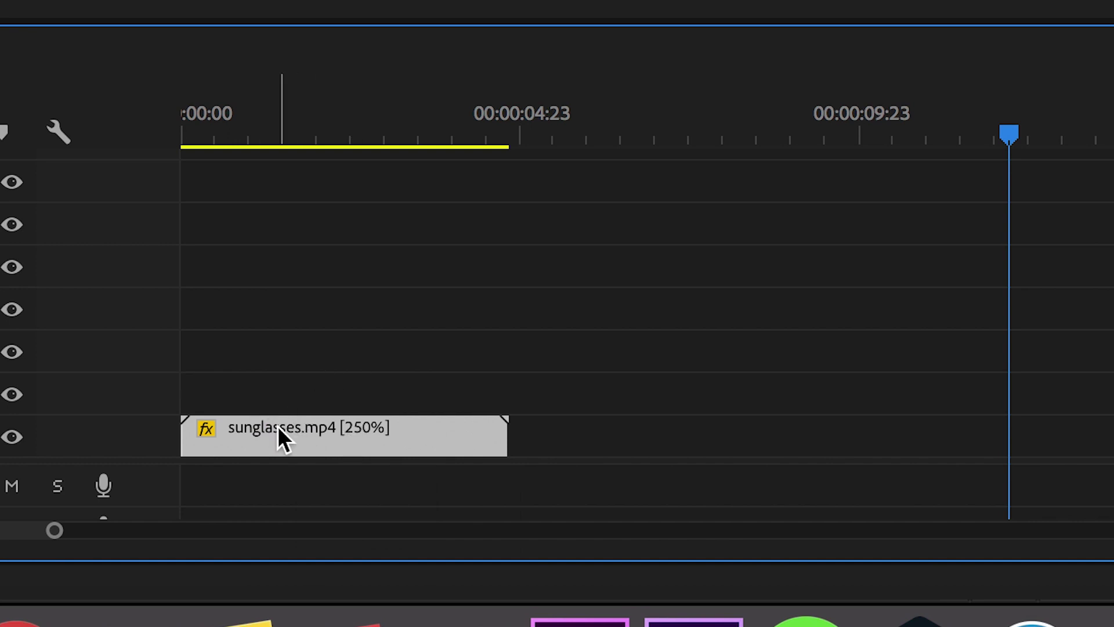
left_click_drag(278, 426, 277, 389)
left_click_drag(406, 123, 182, 142)
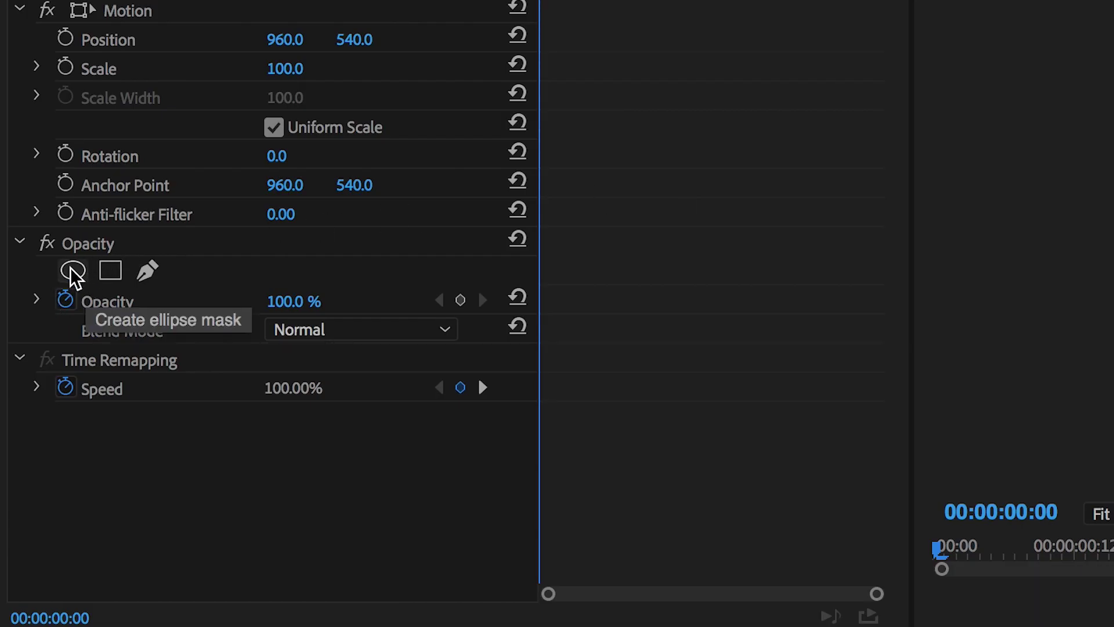
- Add an ellipse mask to the V2 copy over the head, and hide track V1
left_click(72, 272)
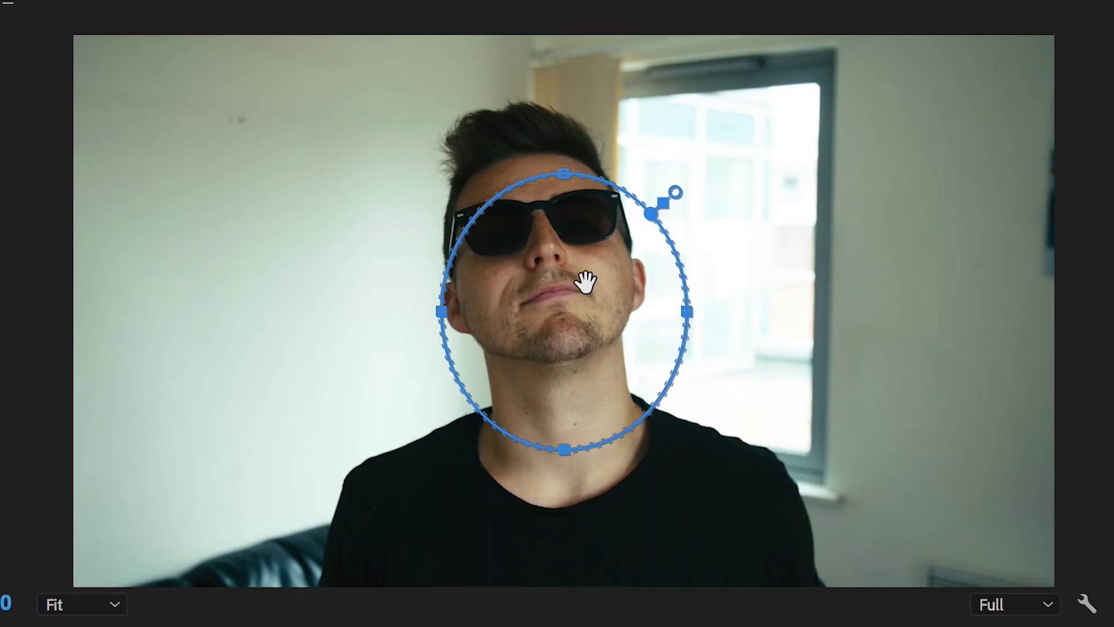
left_click_drag(585, 283, 565, 224)
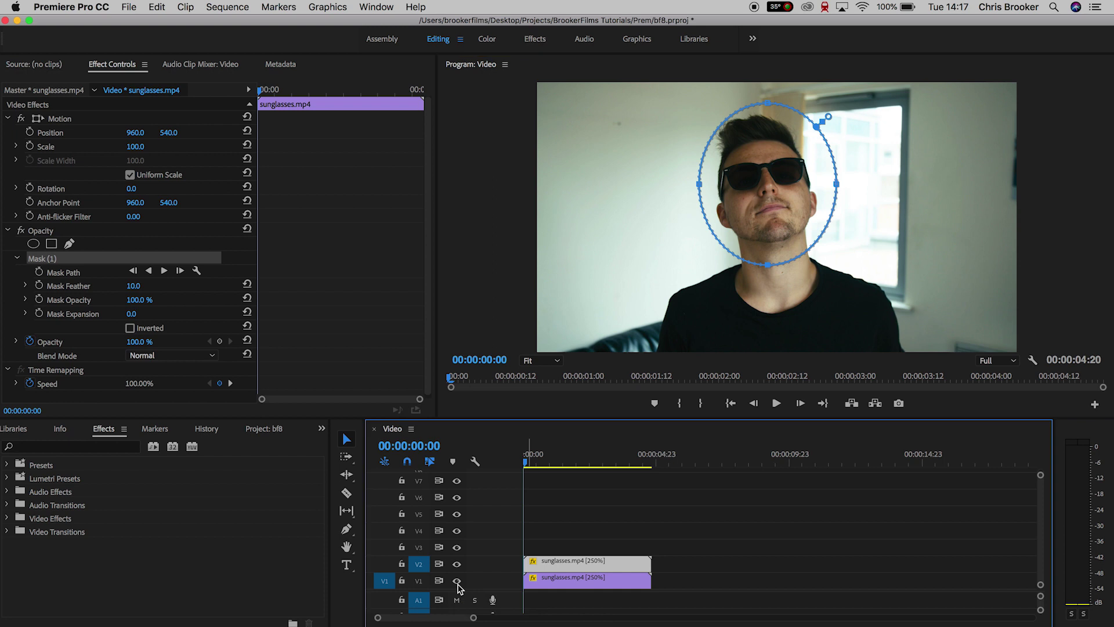
left_click(456, 581)
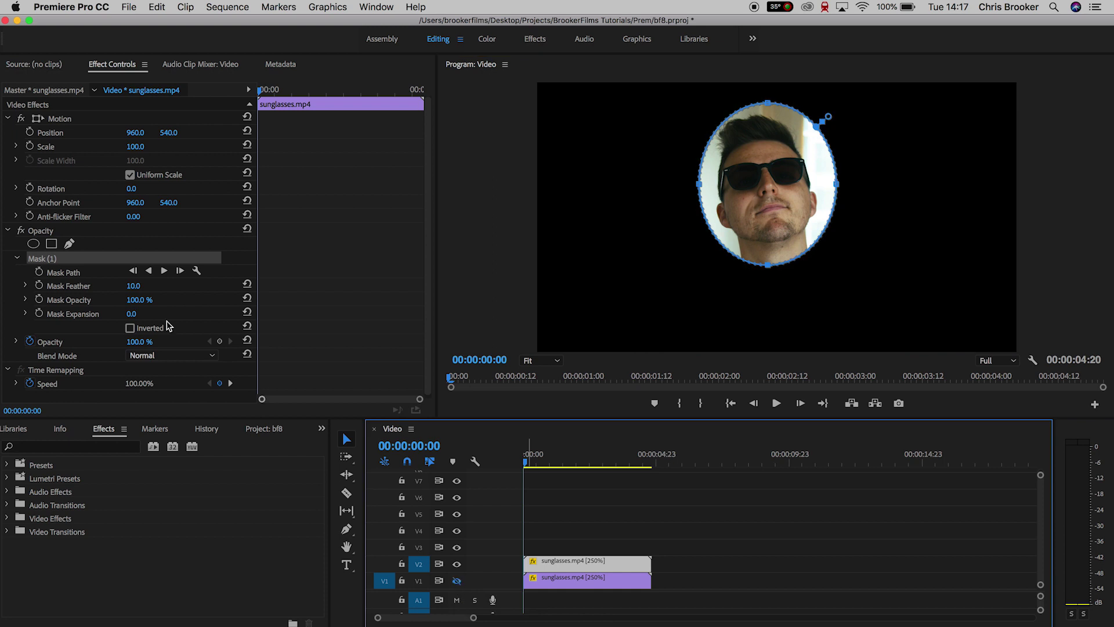
- Track the ellipse mask forward to about 00:00:03:11 and scrub back to check it
left_click(261, 96)
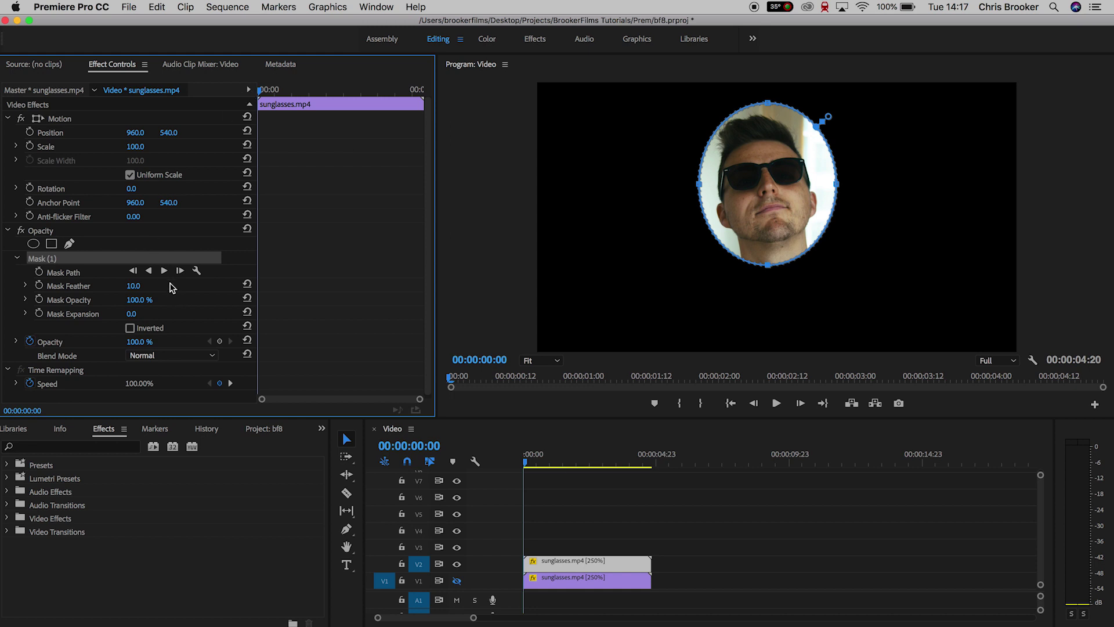
left_click(164, 271)
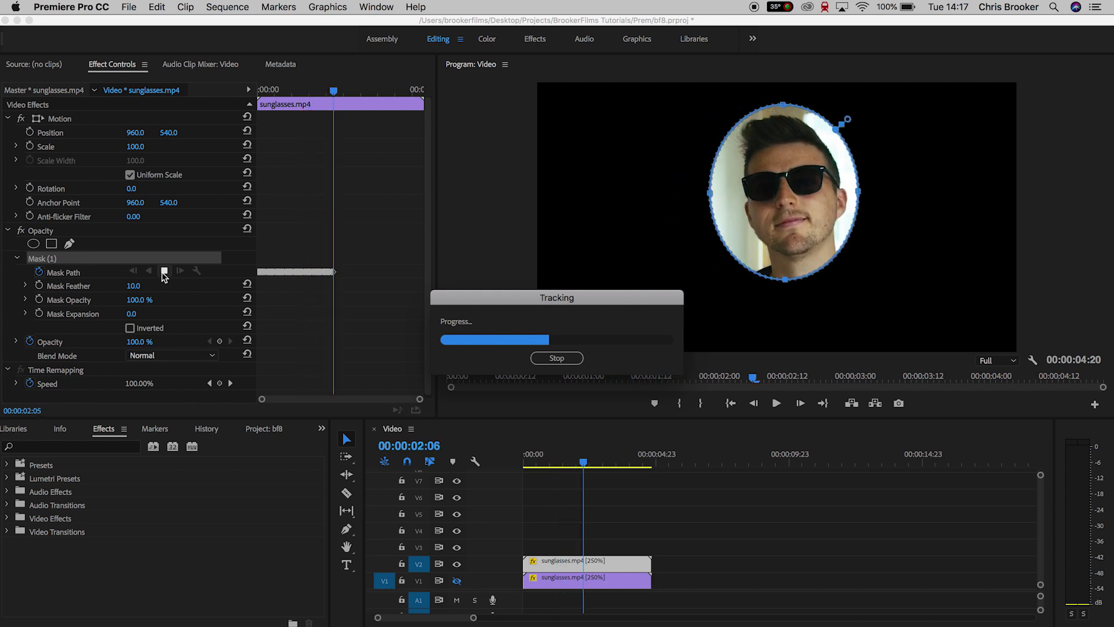
left_click(569, 359)
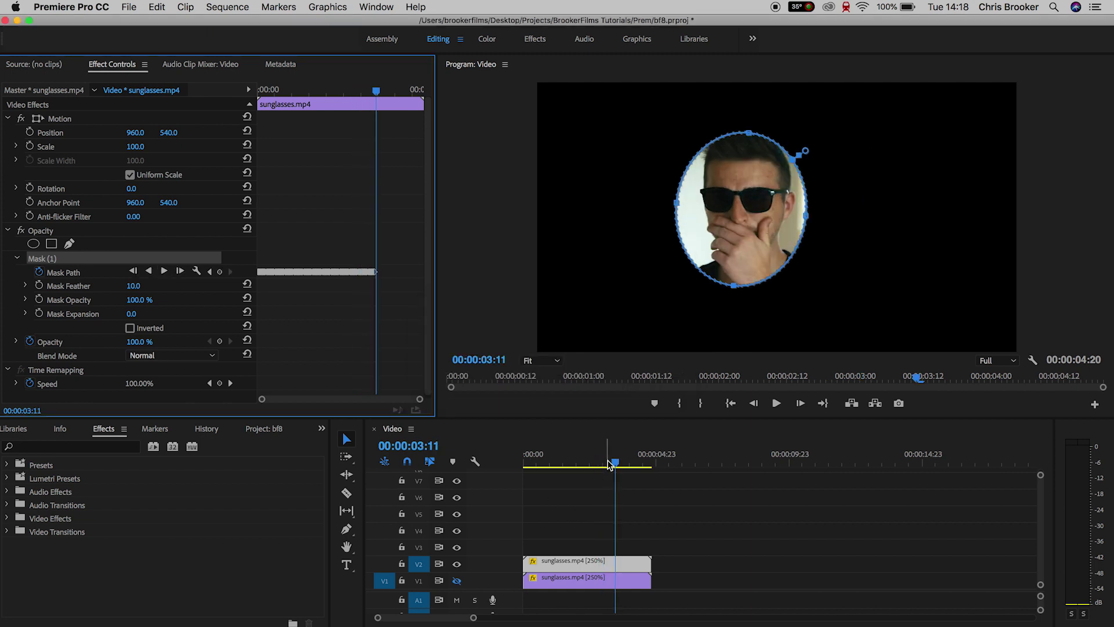
left_click_drag(614, 462, 588, 477)
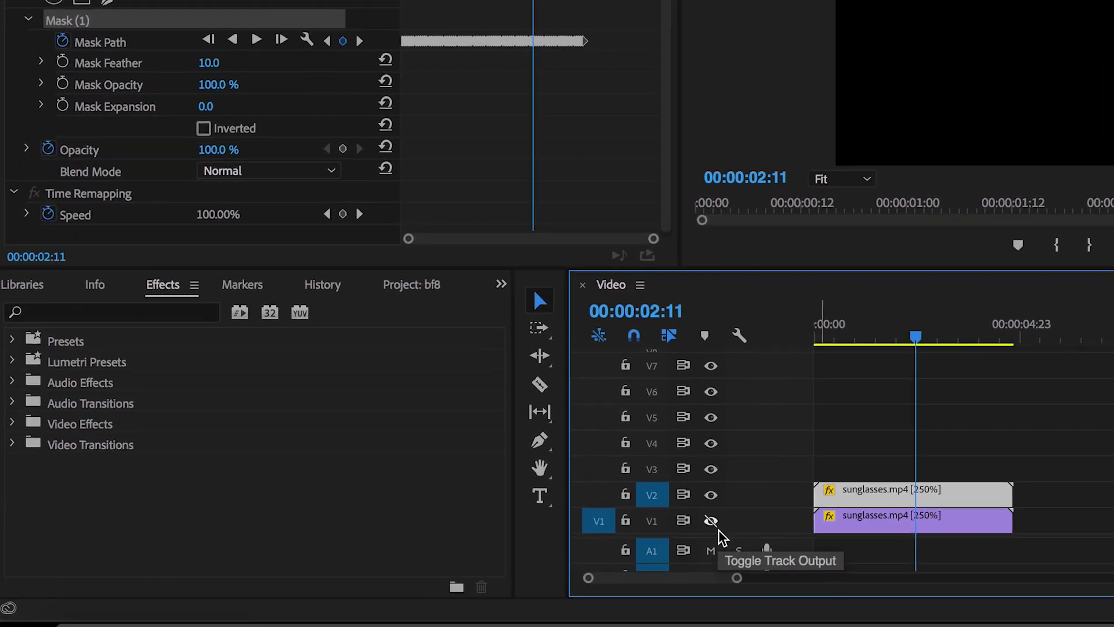
- Show V1 again and apply the Mosaic effect, found by searching 'mosa', to the V2 clip
left_click(713, 522)
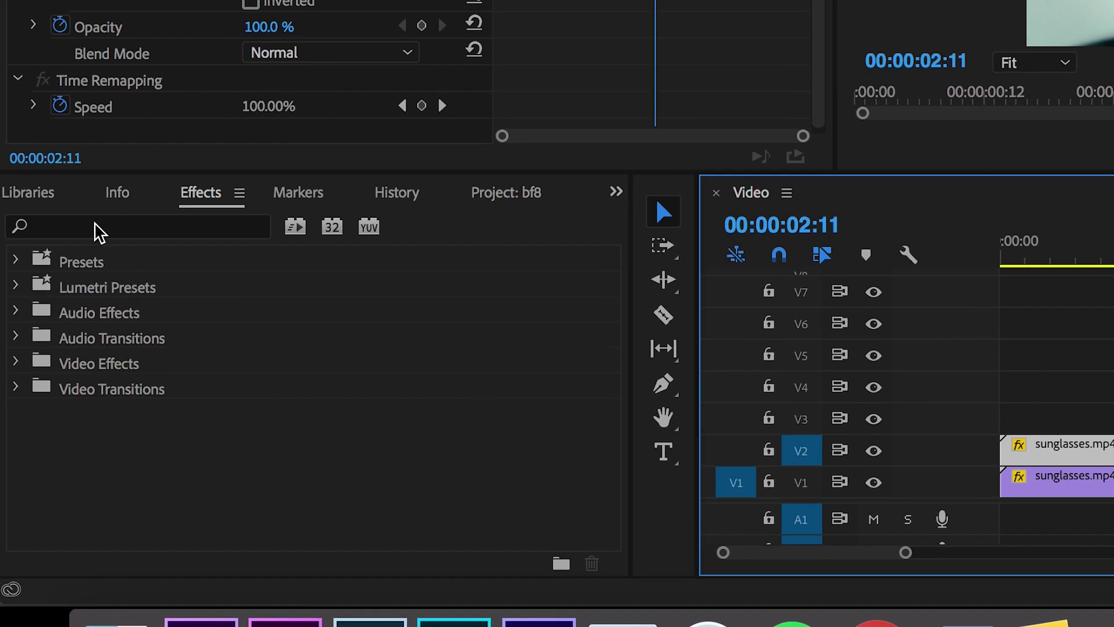
left_click(126, 241)
type("mosa")
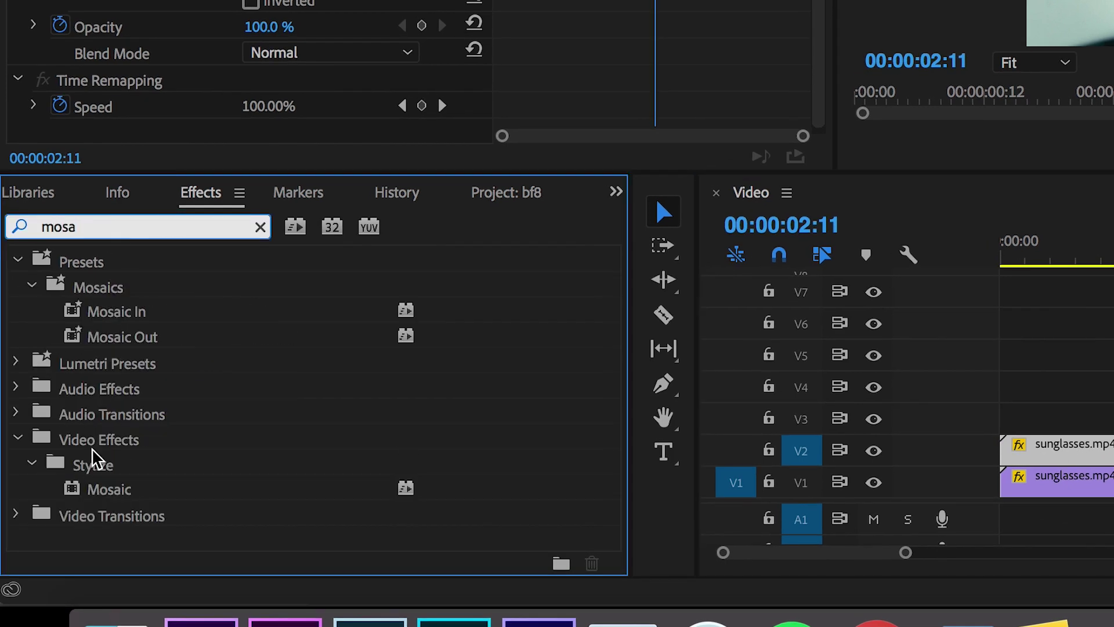
left_click(111, 489)
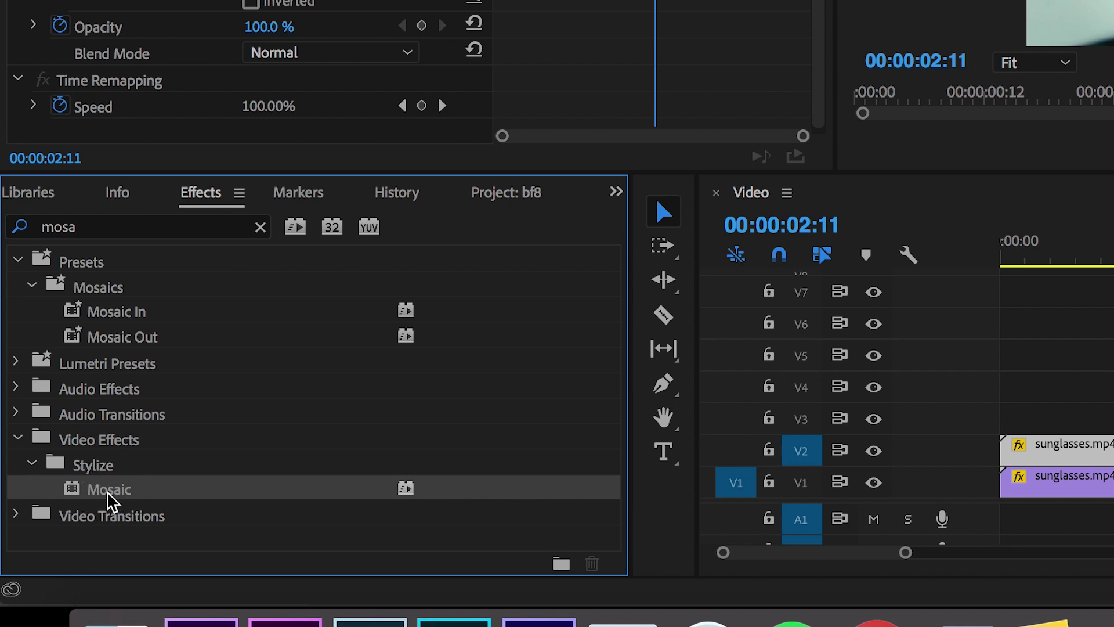
left_click_drag(110, 489, 1113, 447)
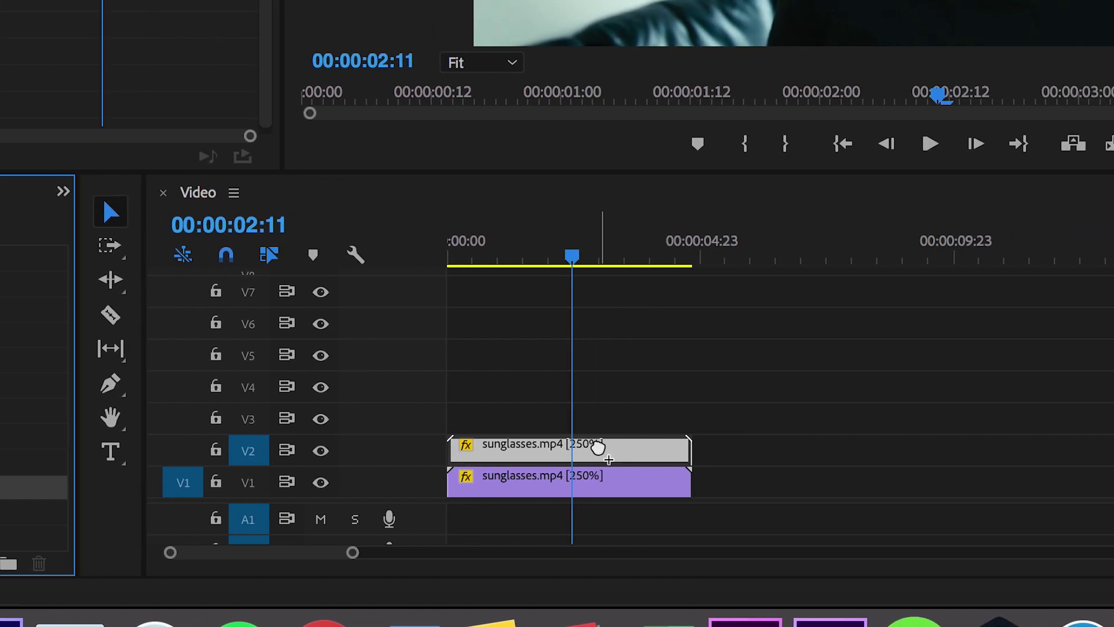
left_click_drag(598, 448, 598, 448)
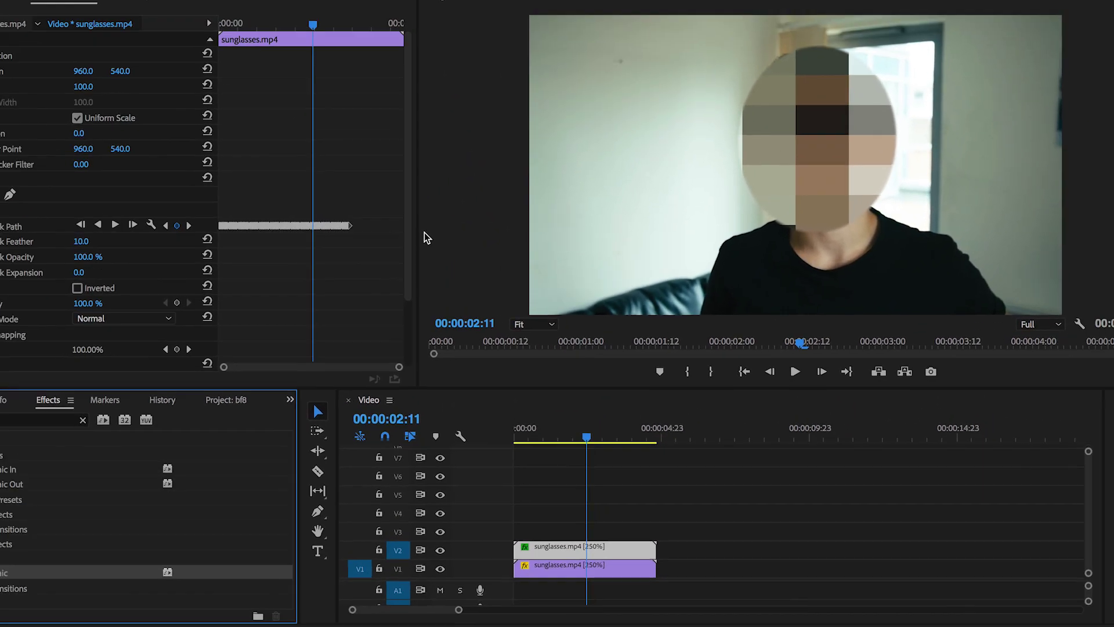
scroll(383, 255, "down", 3)
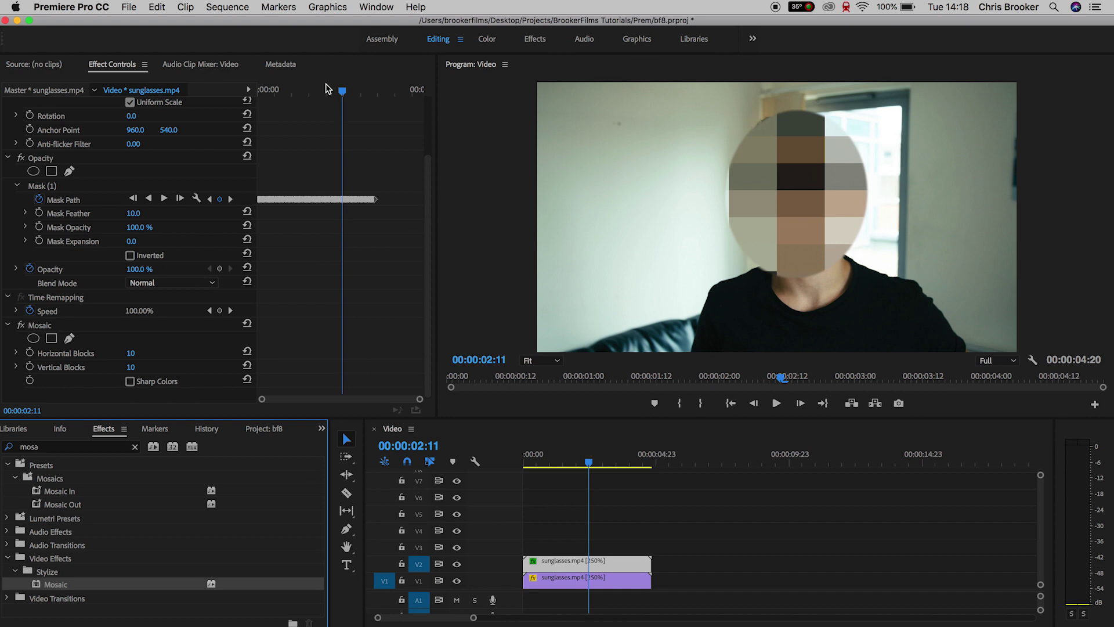
left_click_drag(326, 88, 279, 90)
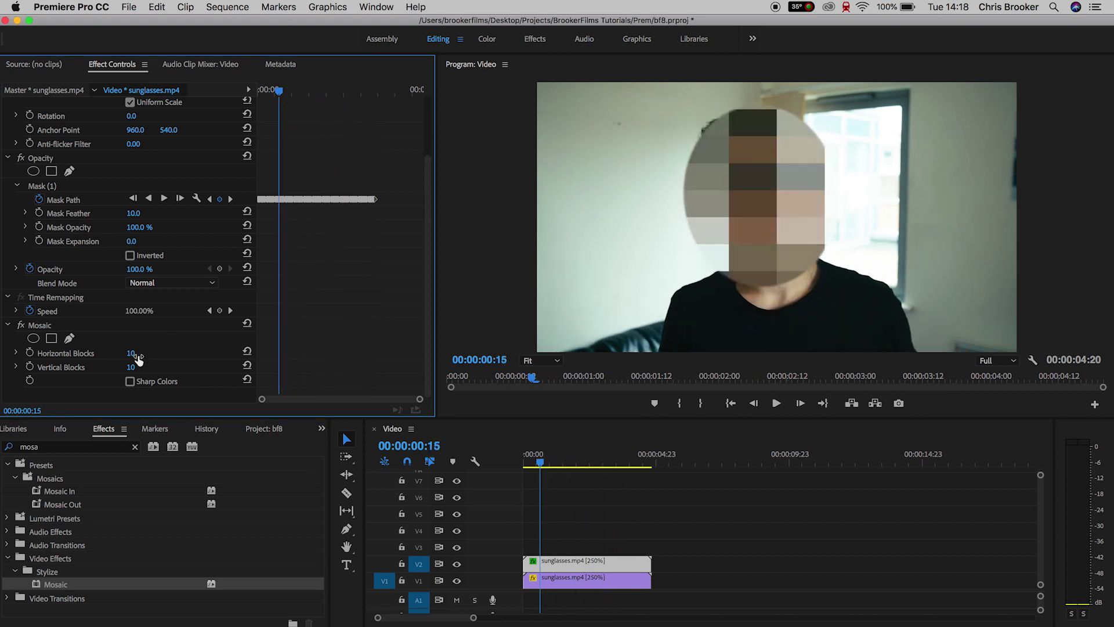
- Set Mosaic Horizontal and Vertical Blocks to 50 and play back to preview the pixelation
left_click(48, 329)
left_click(88, 354)
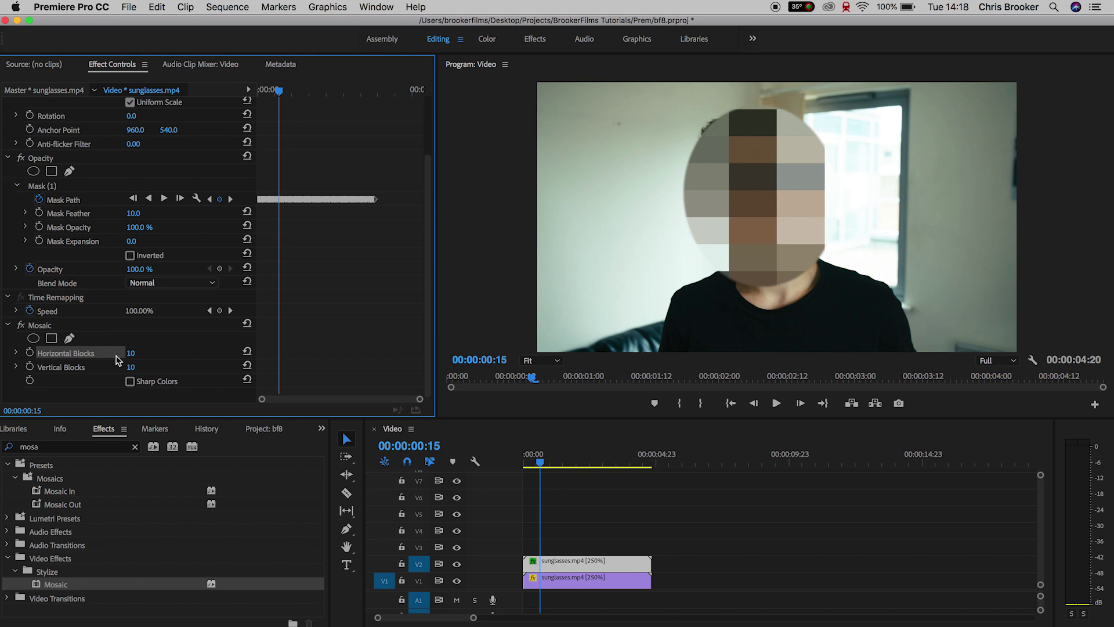
left_click_drag(130, 353, 176, 367)
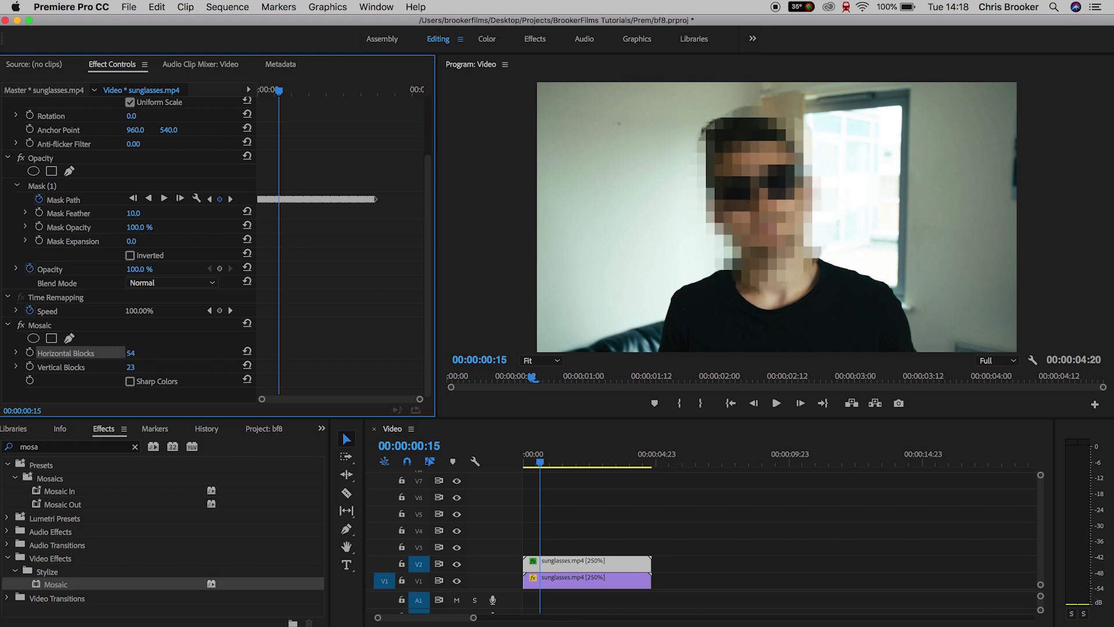
left_click(144, 362)
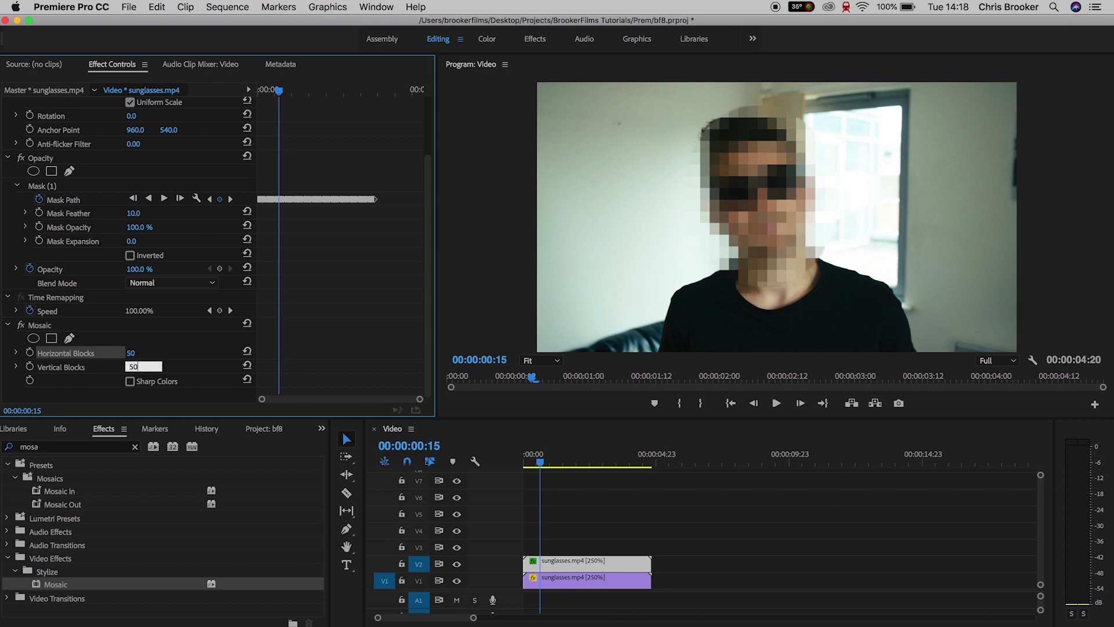
key("Return")
key("space")
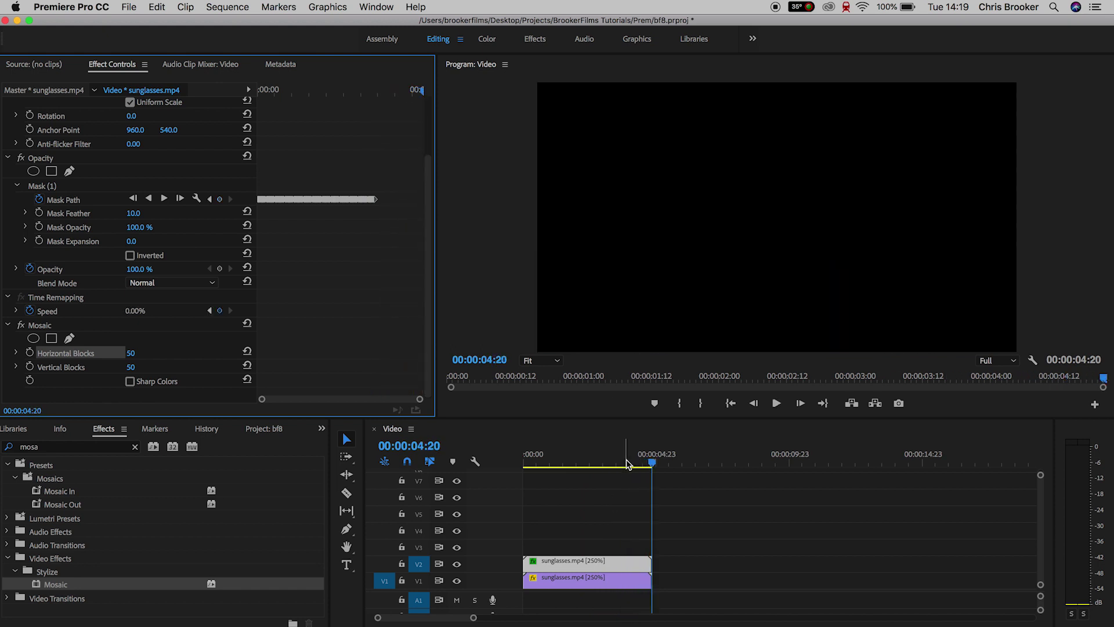
left_click(546, 464)
- Raise the Mask (1) feather to 120.0 and return the playhead to the start
left_click_drag(545, 469, 568, 483)
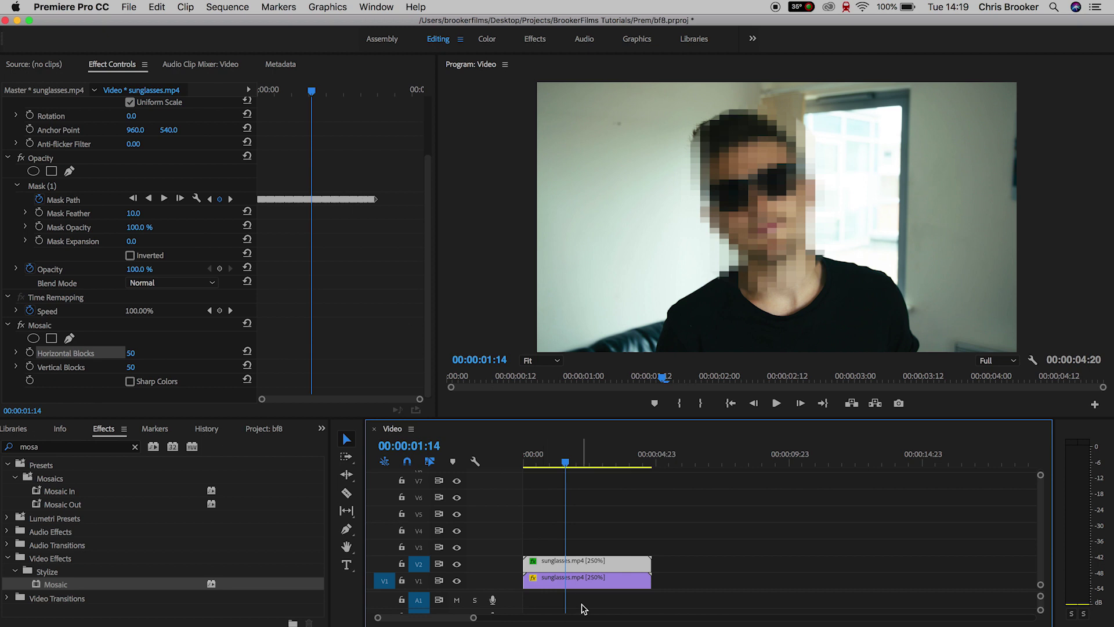
left_click(51, 187)
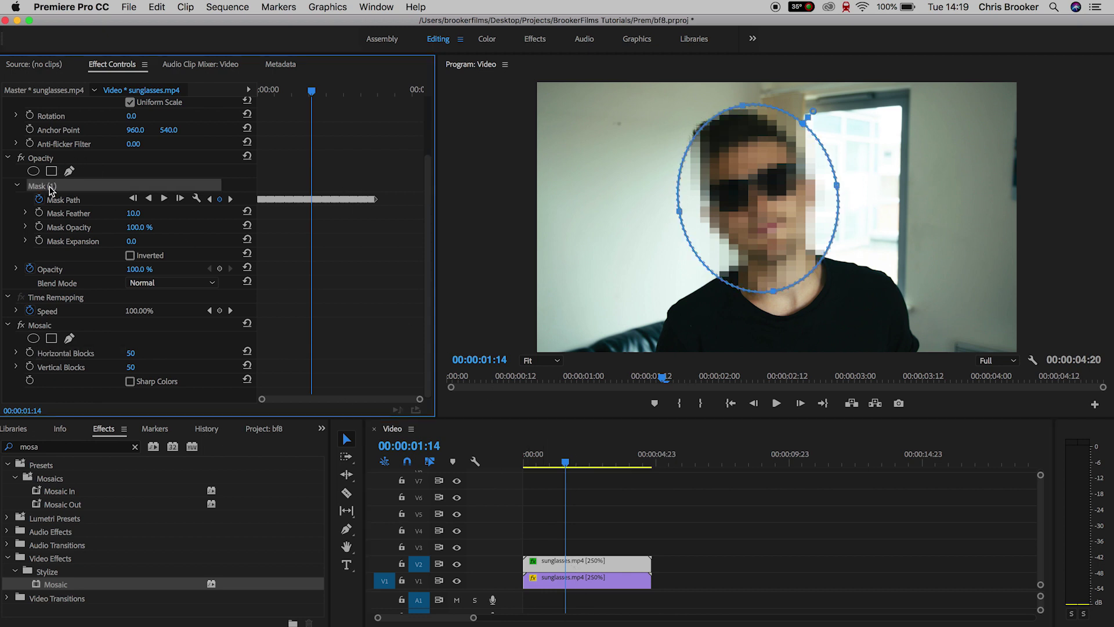
mouse_move(134, 213)
left_mouse_down()
mouse_move(164, 212)
mouse_move(129, 213)
left_mouse_up()
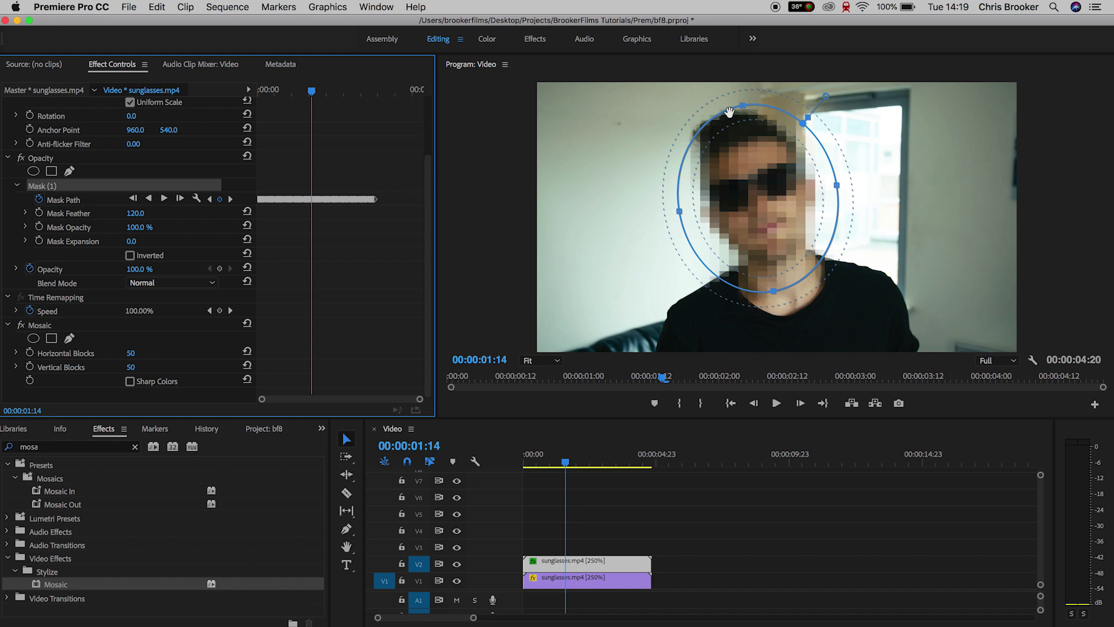
left_click_drag(539, 468, 526, 464)
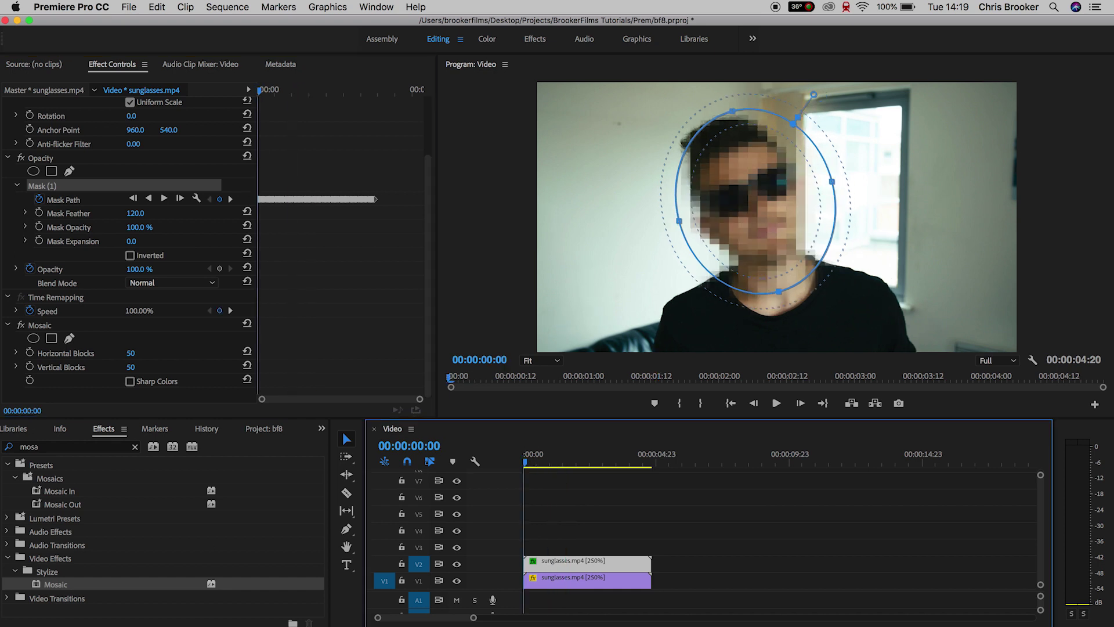
key("space")
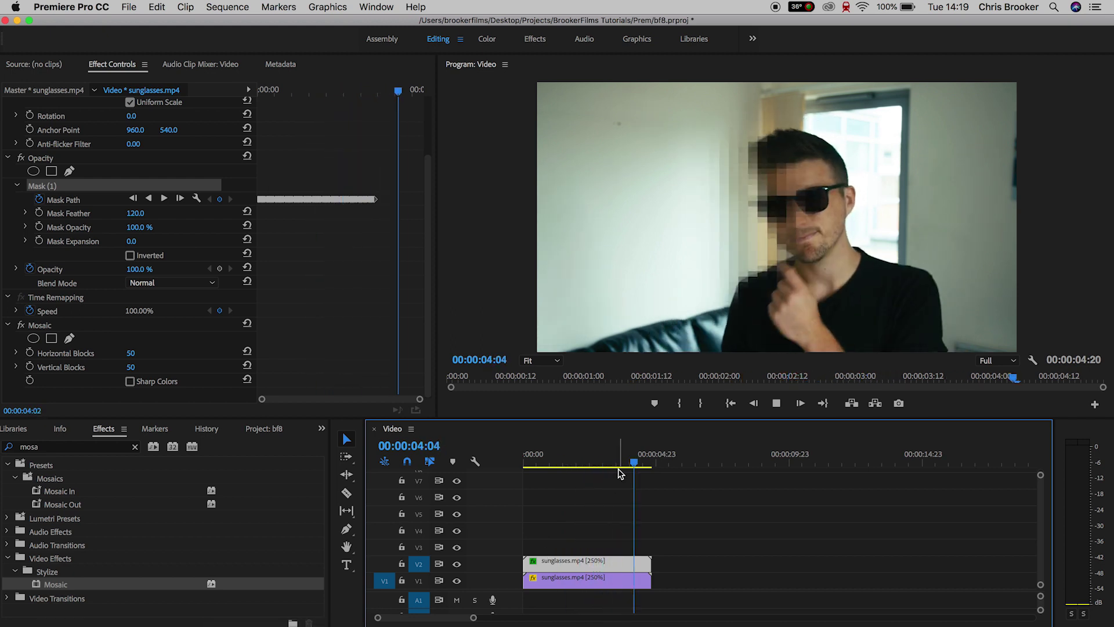
left_click_drag(571, 464, 486, 468)
key("space")
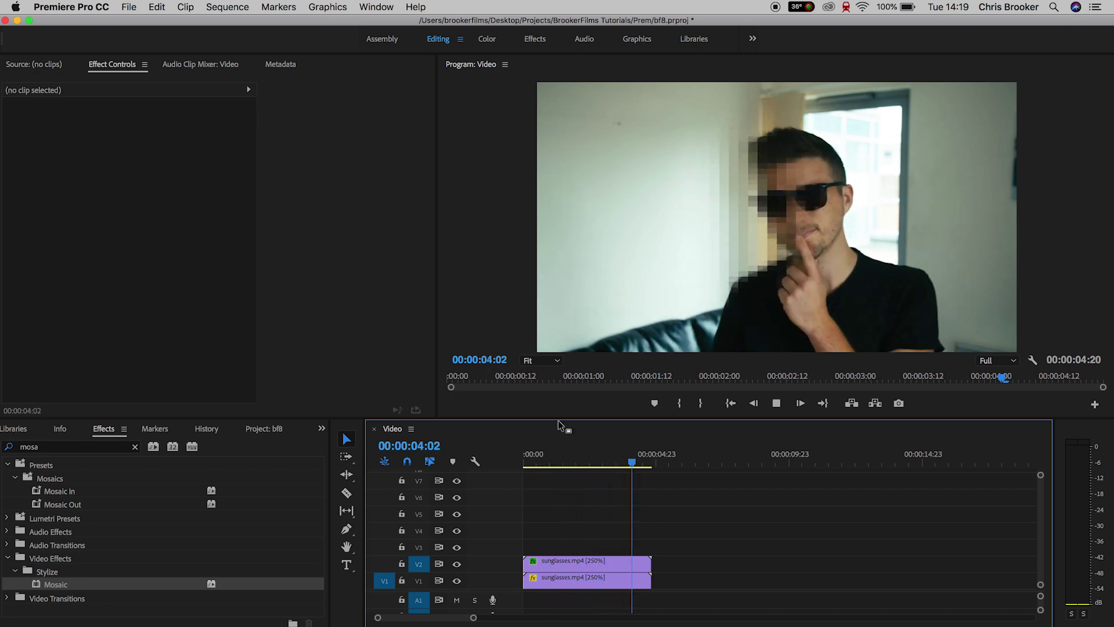
left_click_drag(586, 458, 524, 461)
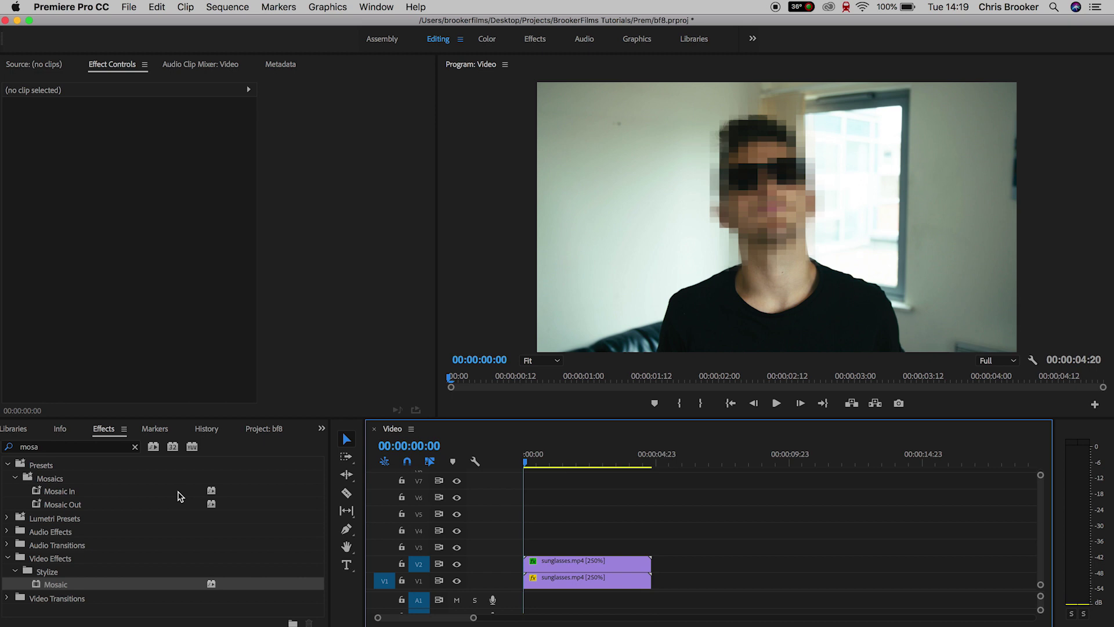